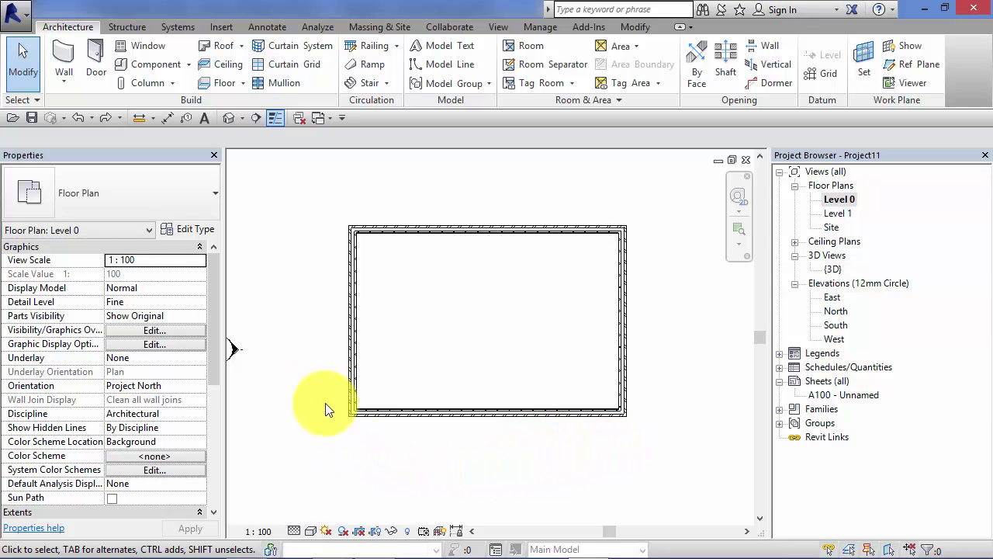
# Open the {3D} view and orbit the open-topped four-wall box with the Full Navigation Wheel.
pyautogui.doubleClick(832, 268)
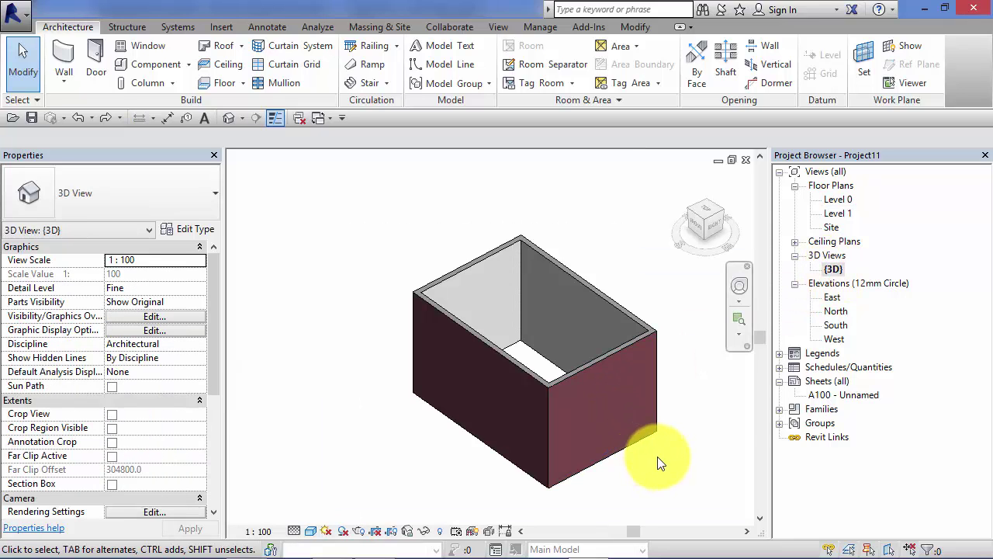
pyautogui.click(739, 285)
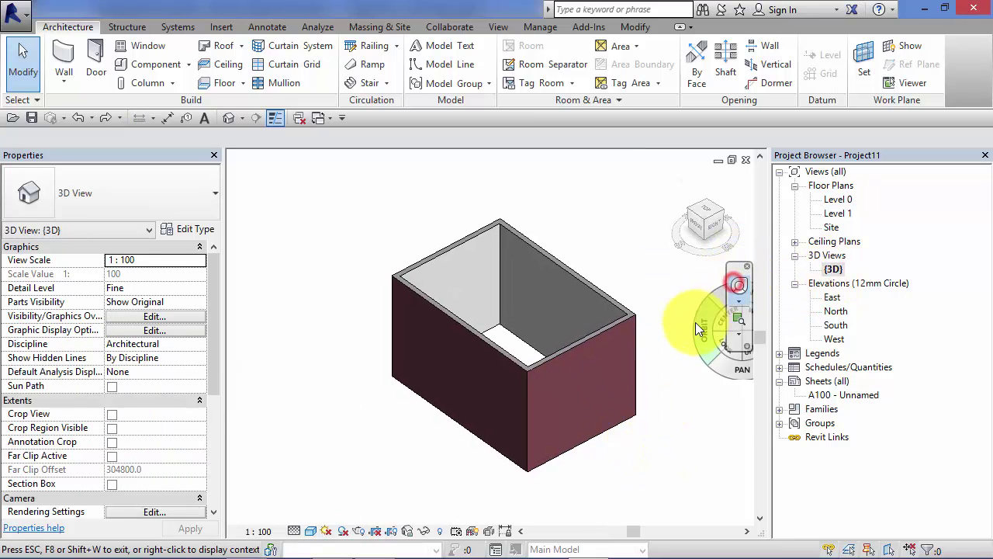
pyautogui.moveTo(705, 346)
pyautogui.mouseDown()
pyautogui.moveTo(729, 336)
pyautogui.moveTo(722, 345)
pyautogui.mouseUp()
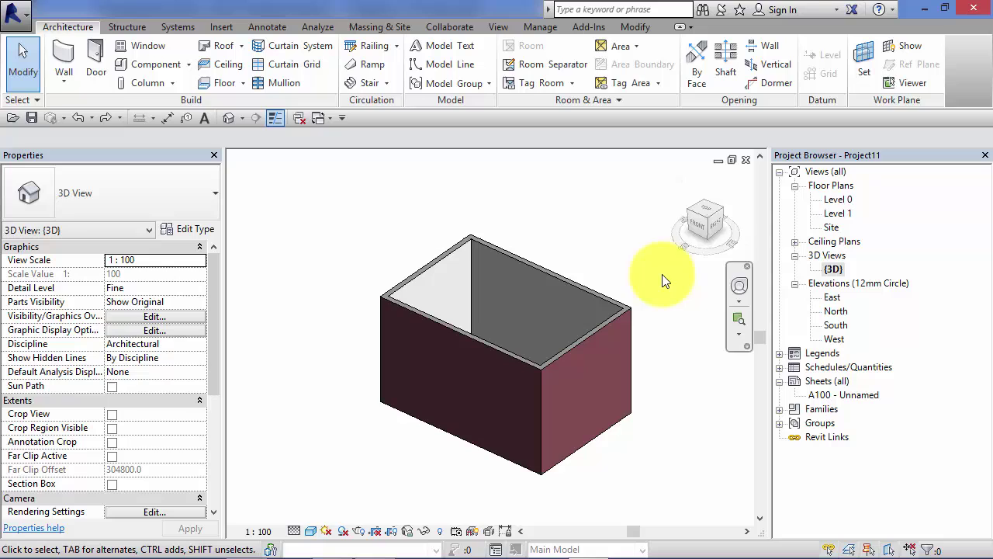
# Open the Level 0 plan and start Architecture > Wall Opening, cancelling the save reminder.
pyautogui.doubleClick(830, 199)
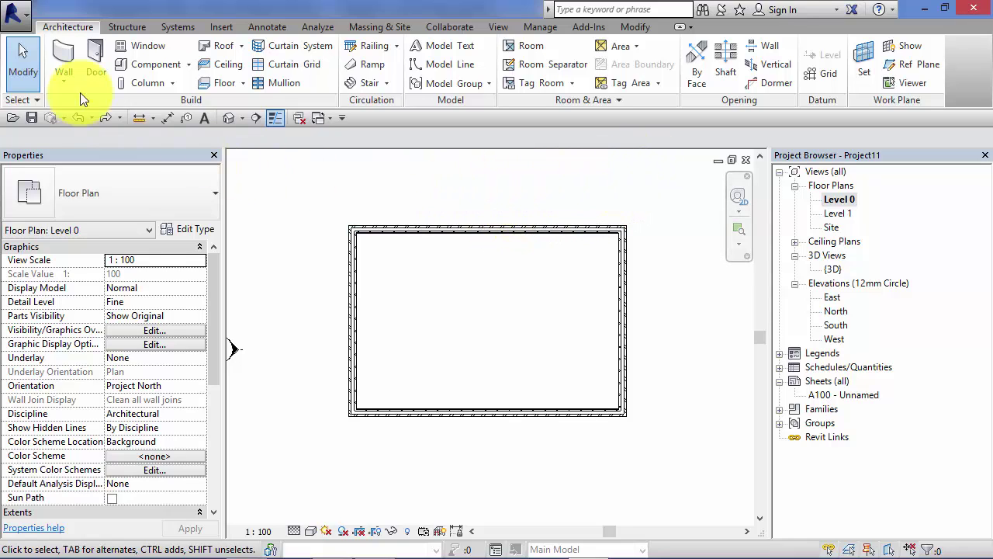
pyautogui.click(66, 31)
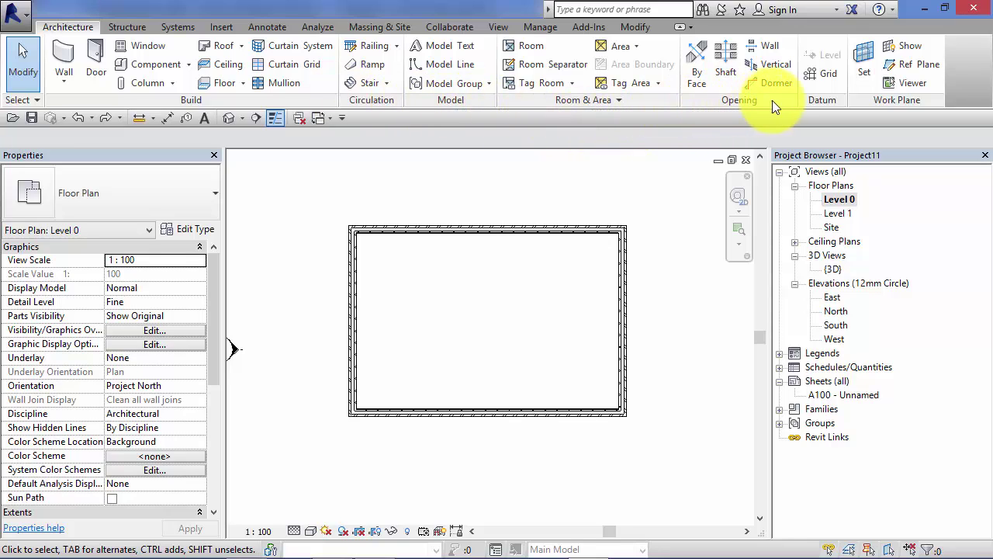
pyautogui.click(775, 47)
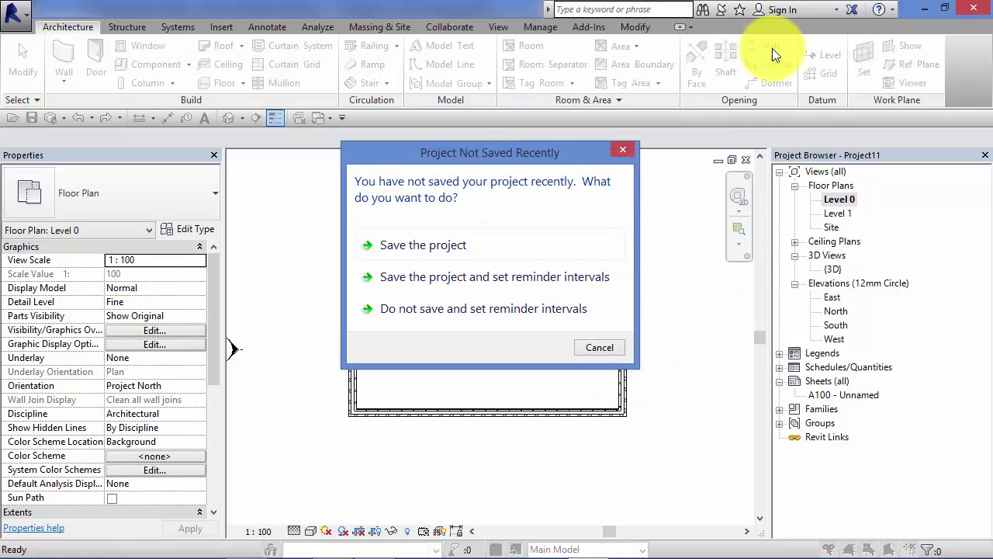
pyautogui.click(610, 348)
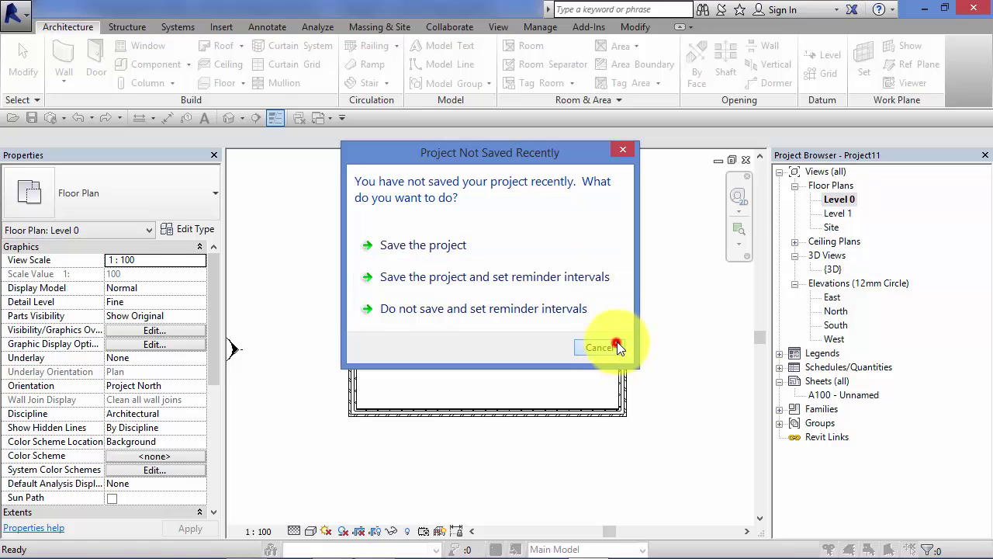
# Cut a 2561.4-wide opening in the south wall, 2265.8 from the corner.
pyautogui.click(395, 411)
pyautogui.scroll(3, 399, 422)
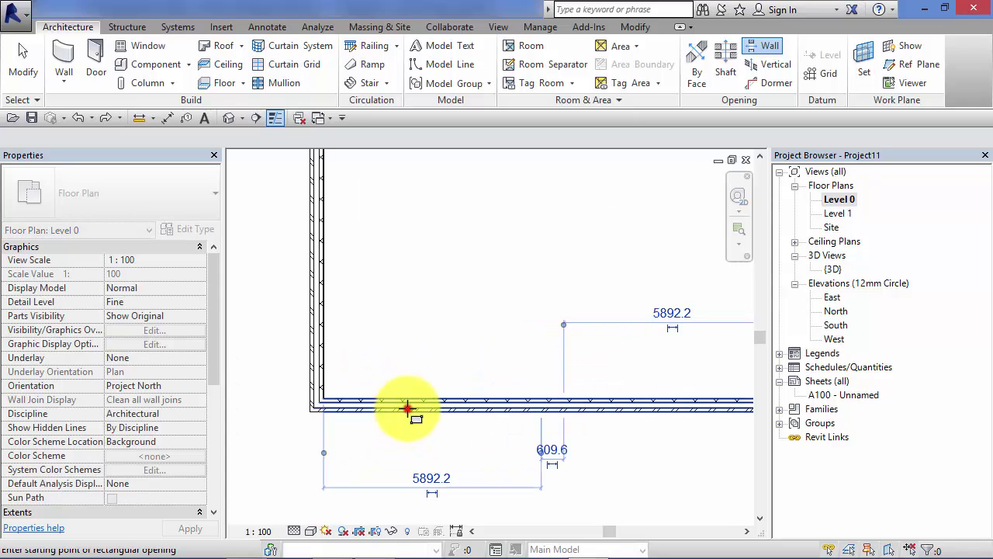
pyautogui.click(408, 408)
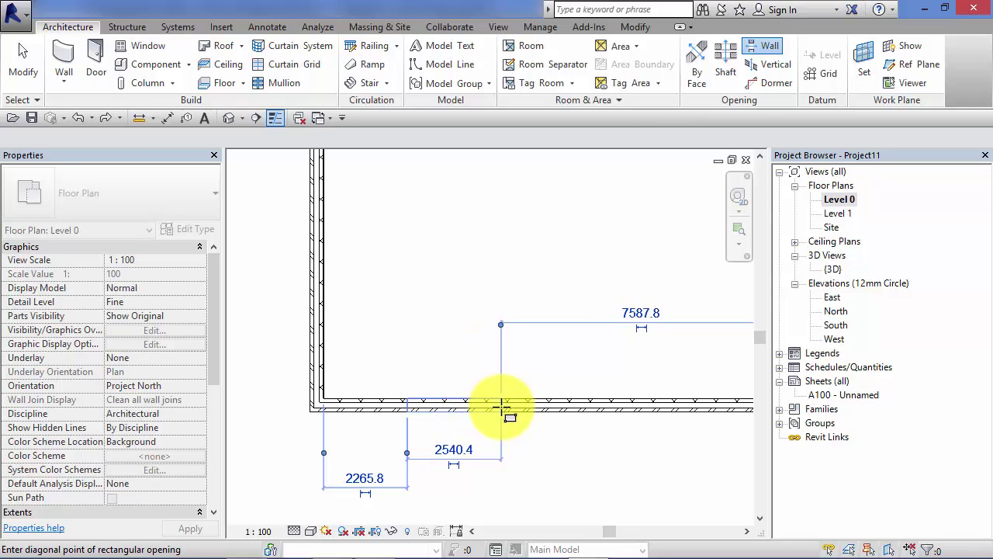
pyautogui.click(502, 407)
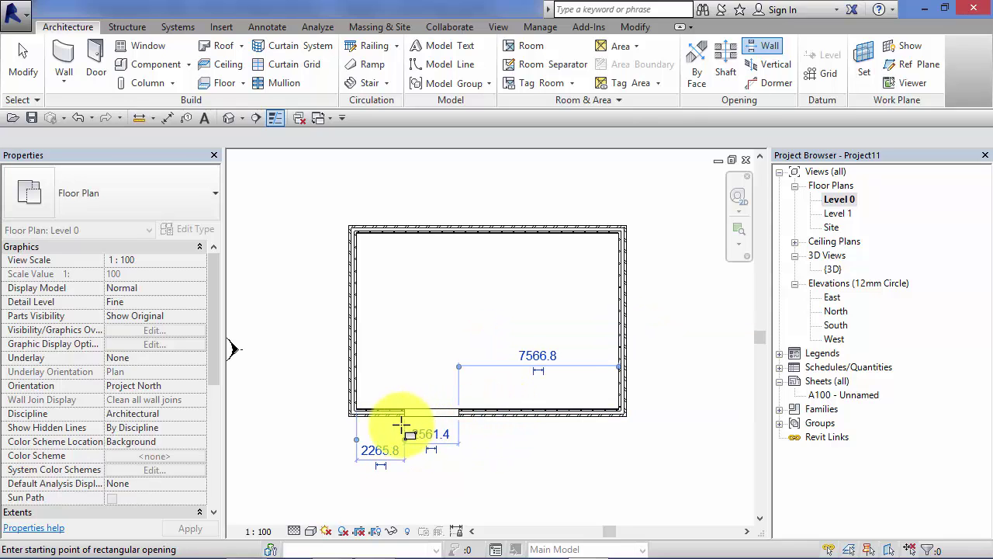
pyautogui.scroll(1, 407, 424)
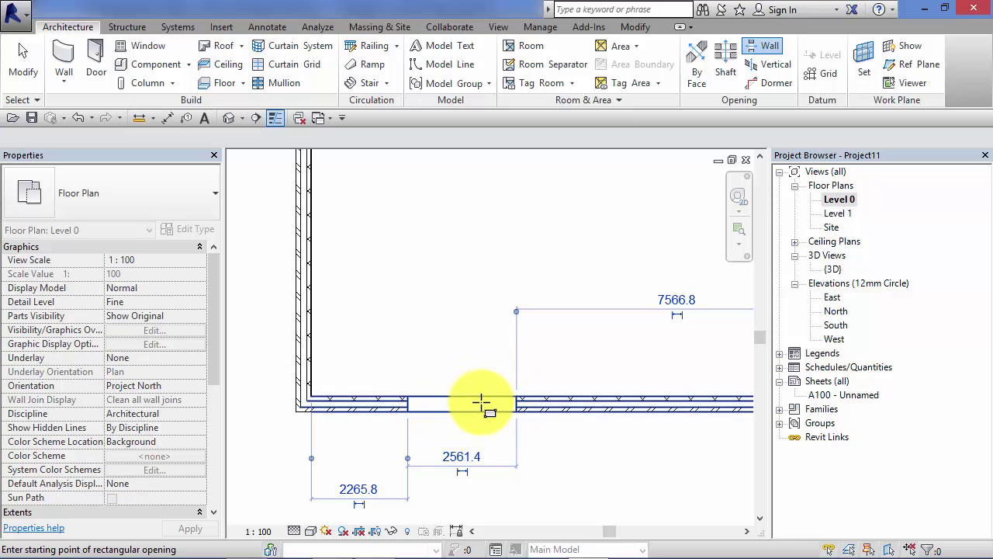
# Switch to {3D}, zoom and orbit toward the front wall, then pan to the new opening.
pyautogui.doubleClick(832, 270)
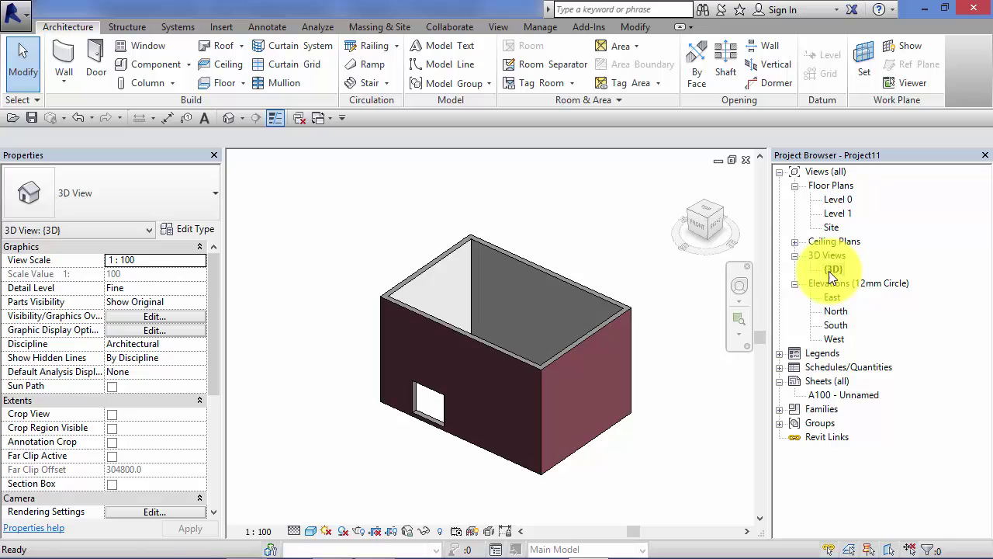
pyautogui.scroll(4, 415, 456)
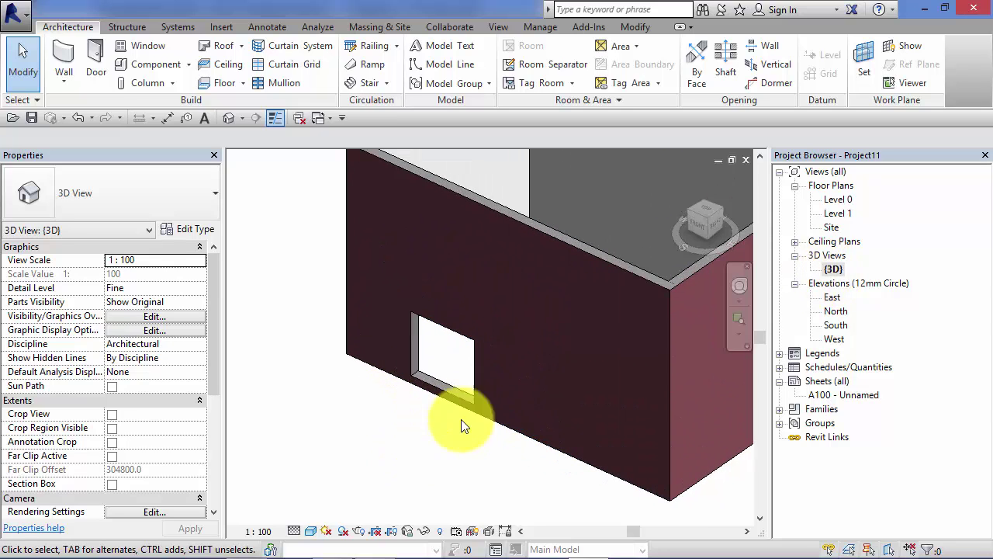
pyautogui.click(741, 291)
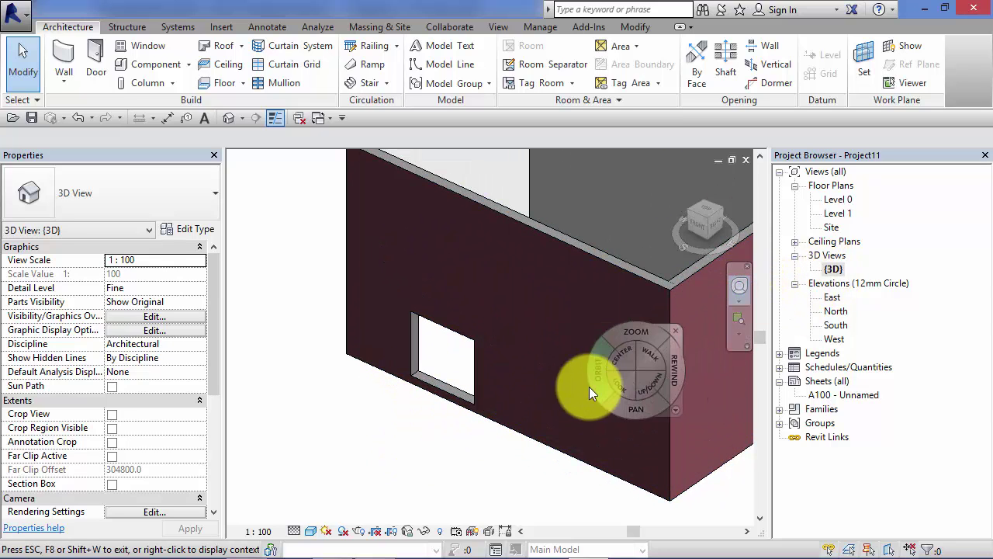
pyautogui.moveTo(596, 381)
pyautogui.mouseDown()
pyautogui.moveTo(610, 361)
pyautogui.moveTo(594, 363)
pyautogui.mouseUp()
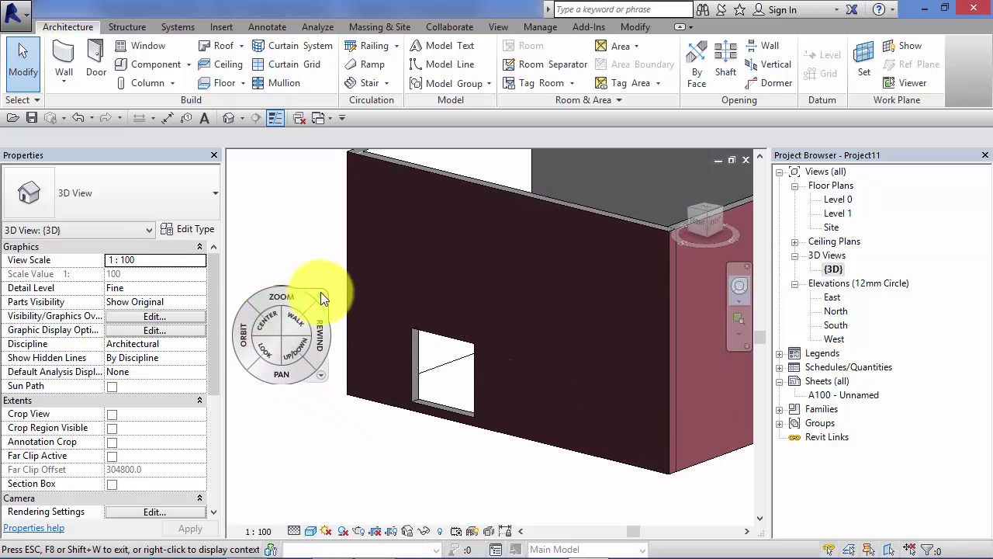
pyautogui.click(321, 294)
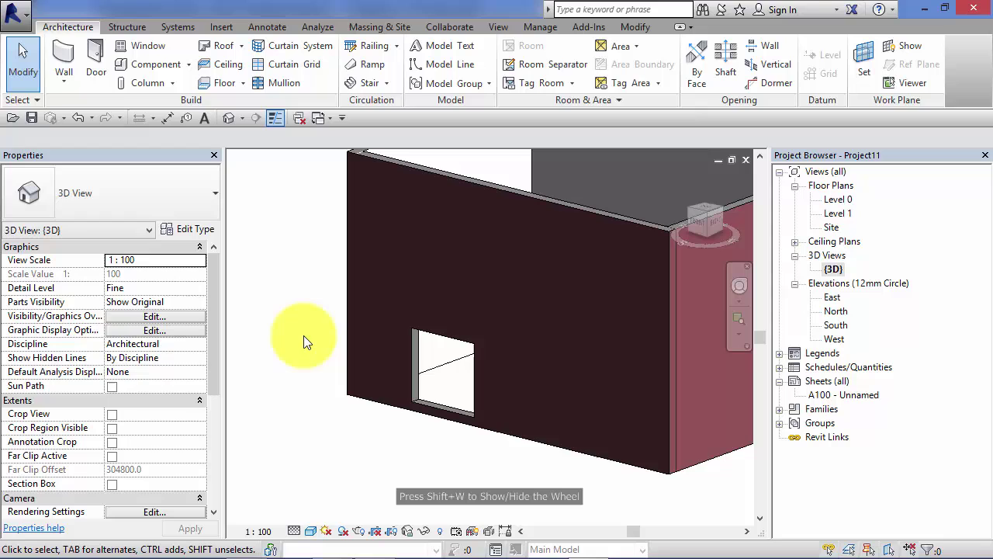
pyautogui.moveTo(310, 359); pyautogui.dragTo(286, 353, button='middle')
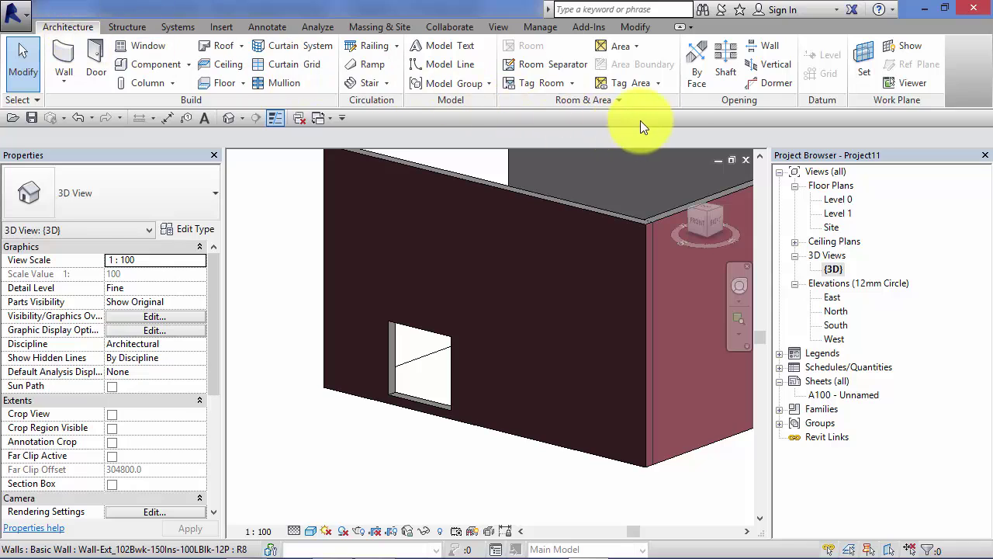
# Cut a tall rectangular opening in the front wall beside the small one in 3D.
pyautogui.click(771, 45)
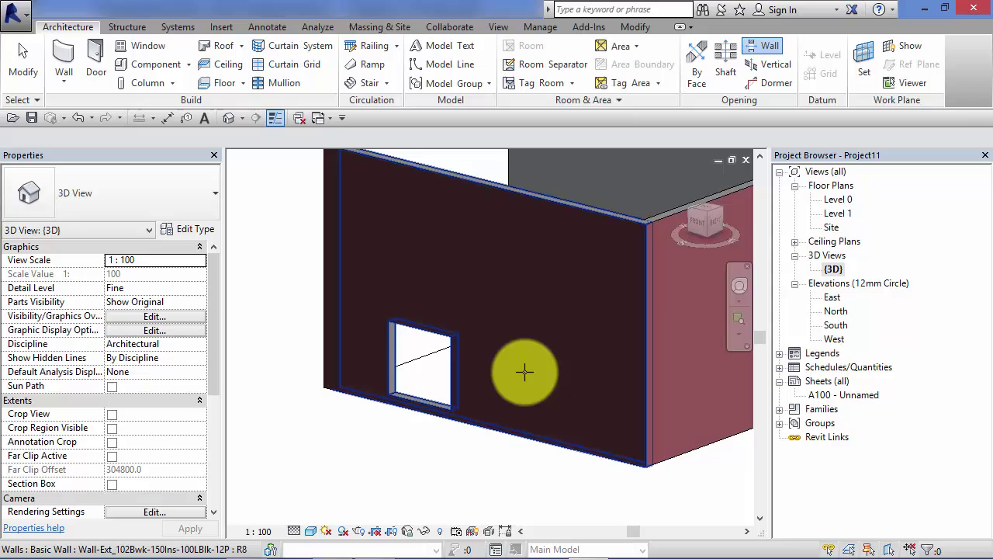
pyautogui.click(530, 424)
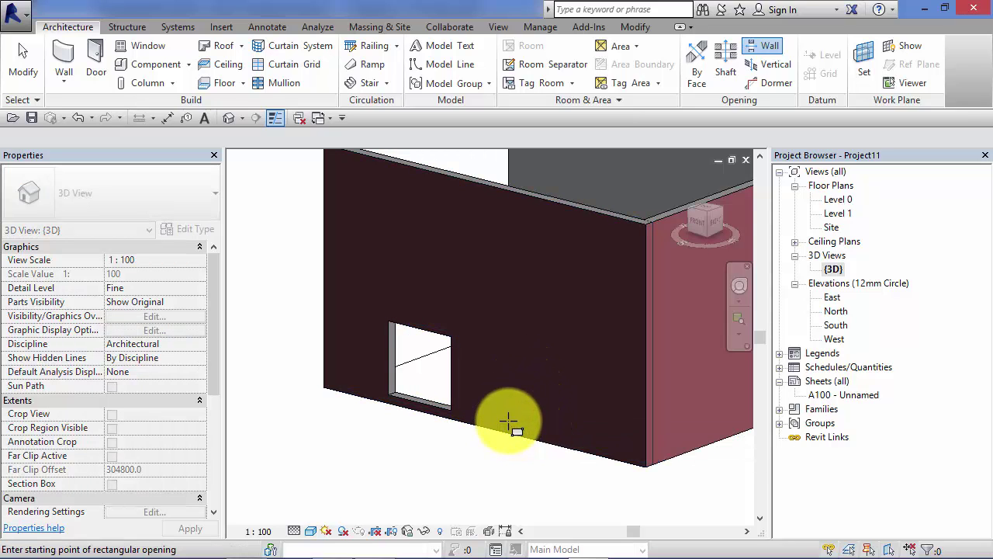
pyautogui.click(509, 419)
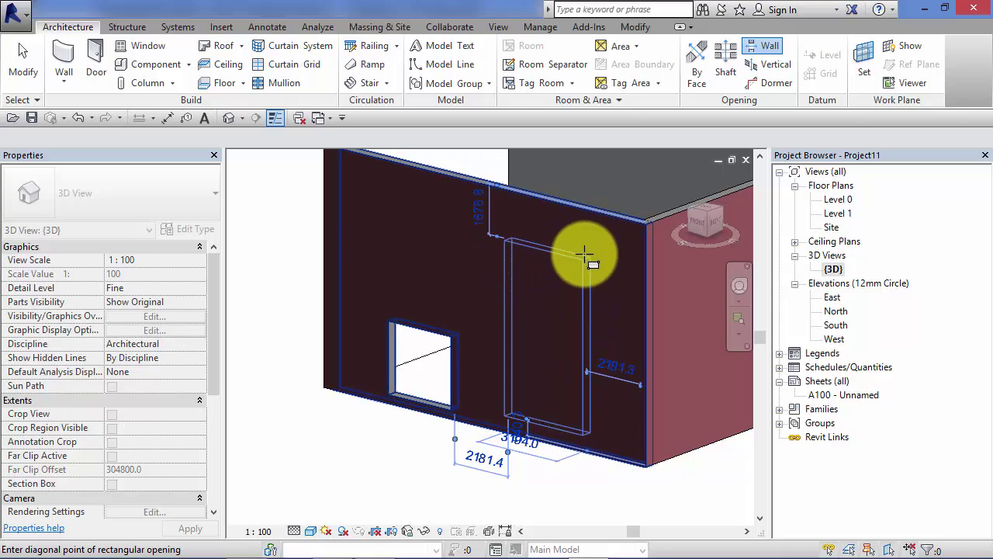
pyautogui.click(582, 255)
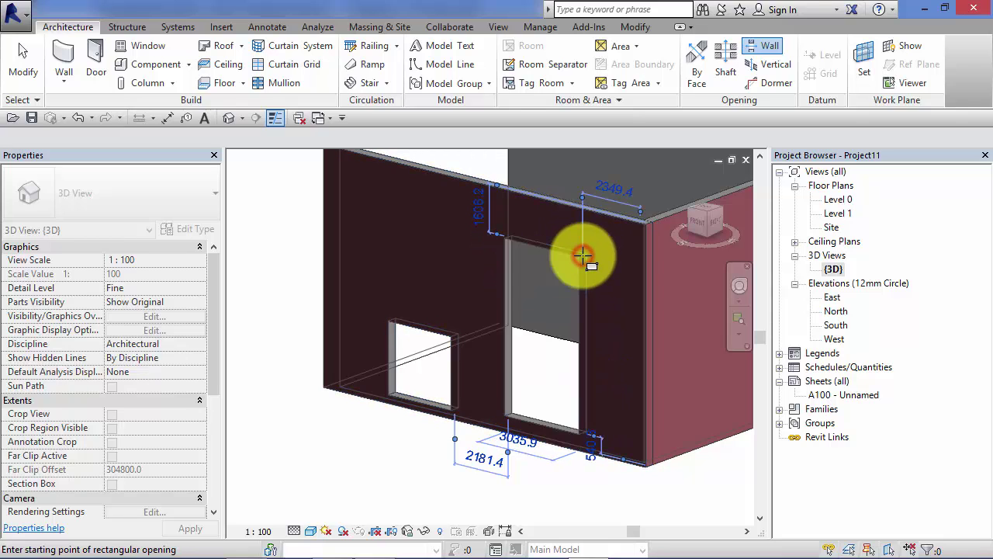
pyautogui.moveTo(490, 488); pyautogui.dragTo(408, 503, button='middle')
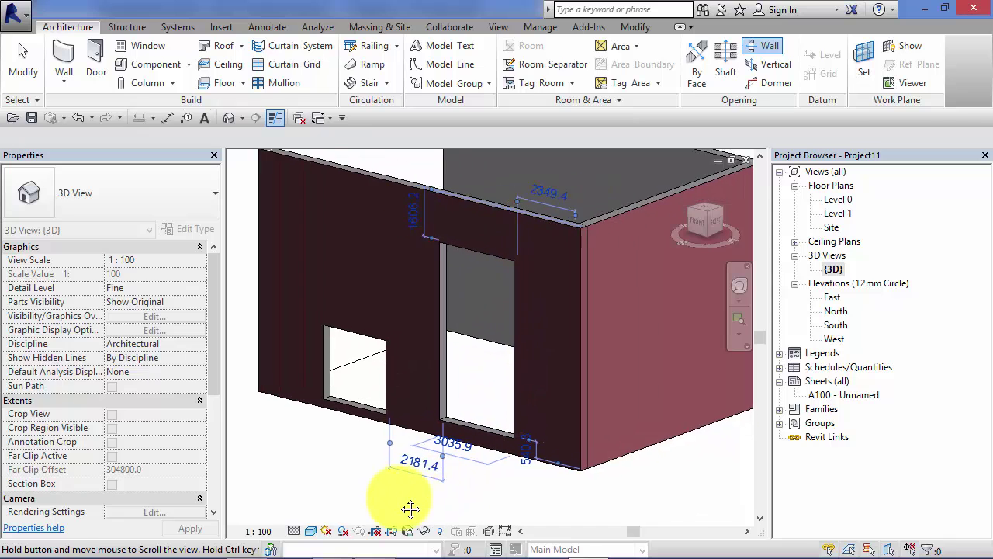
pyautogui.click(740, 287)
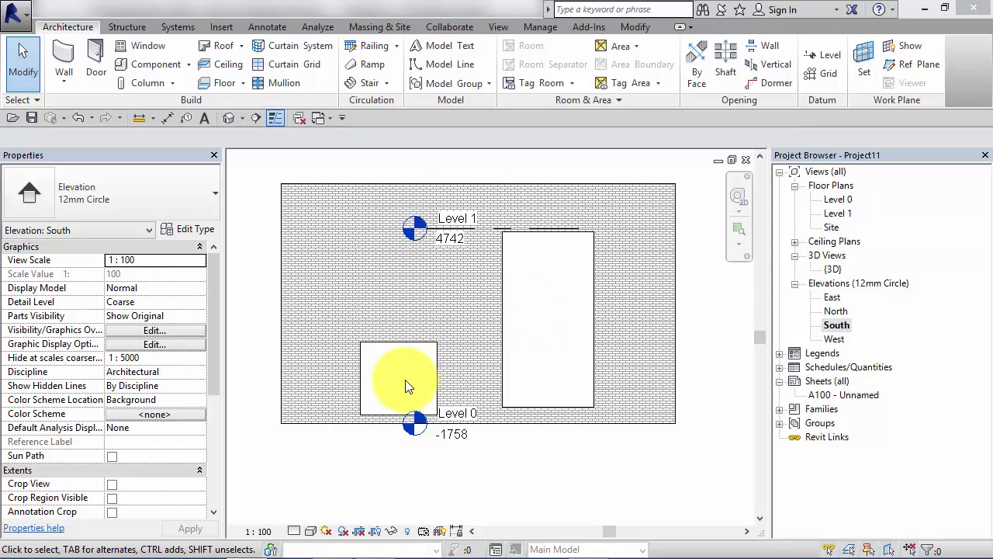
# Select the tall opening in South elevation to show its 540.3 base and 6393.8 top offsets.
pyautogui.click(512, 346)
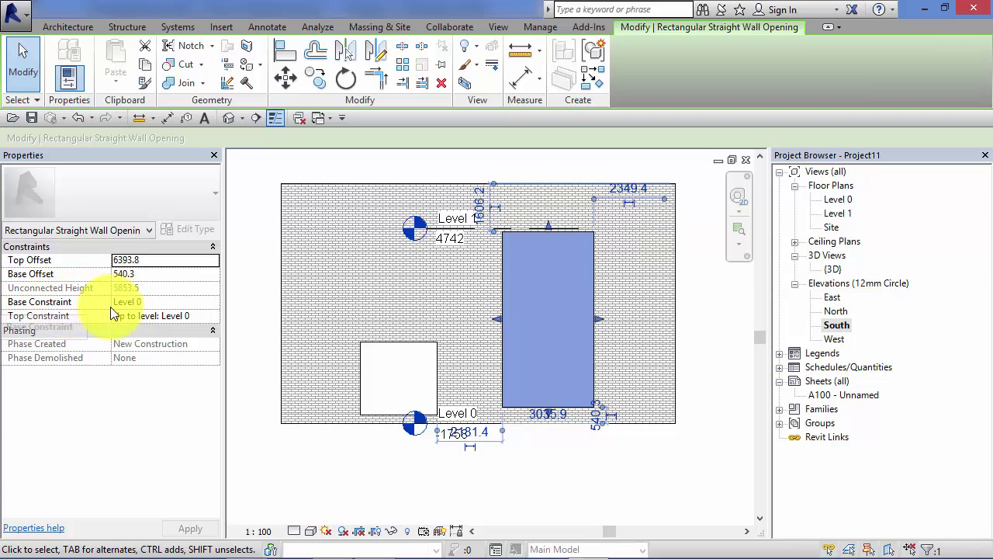
# Set the tall opening's Base Offset 0, Top Constraint Up to Level 1, Top Offset 0, and apply.
pyautogui.click(147, 272)
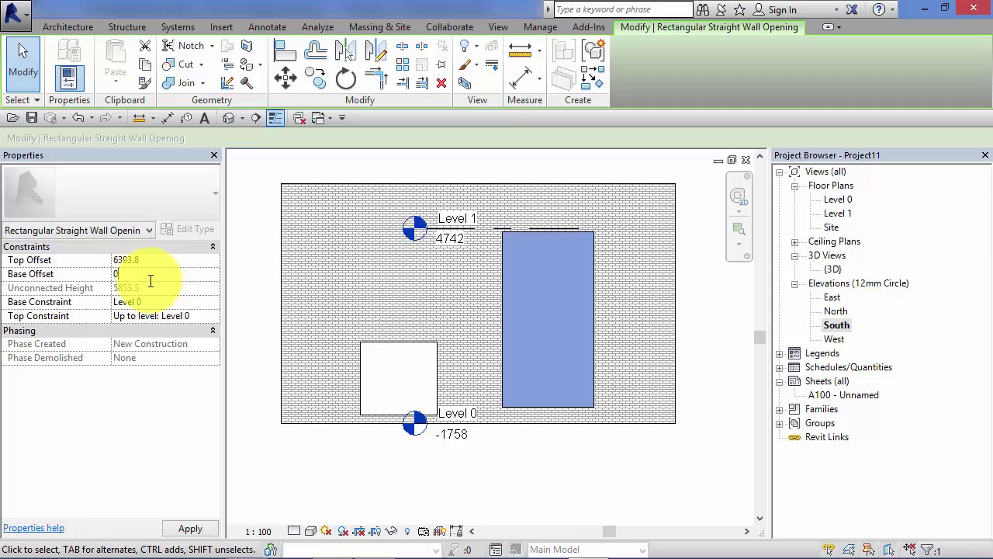
pyautogui.click(145, 276)
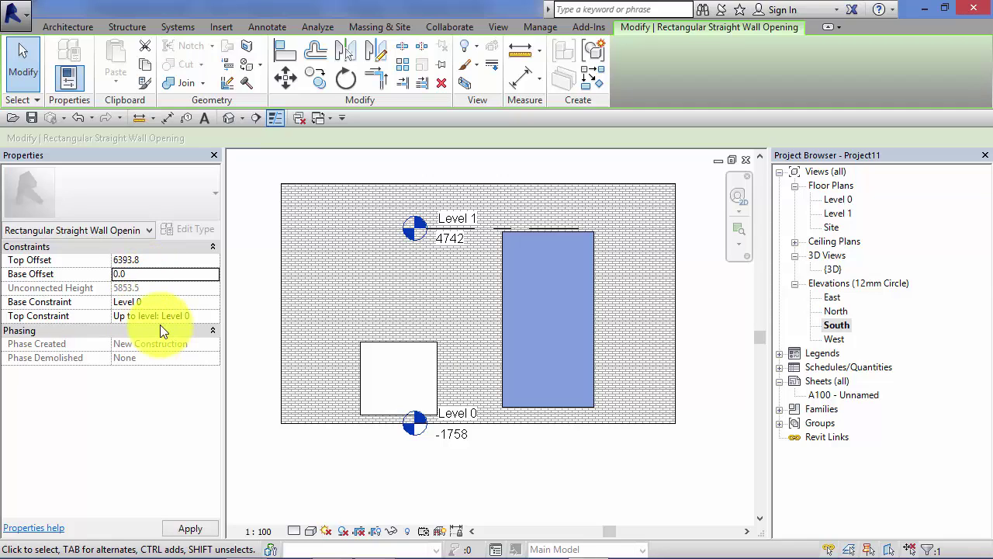
pyautogui.click(208, 317)
pyautogui.click(214, 317)
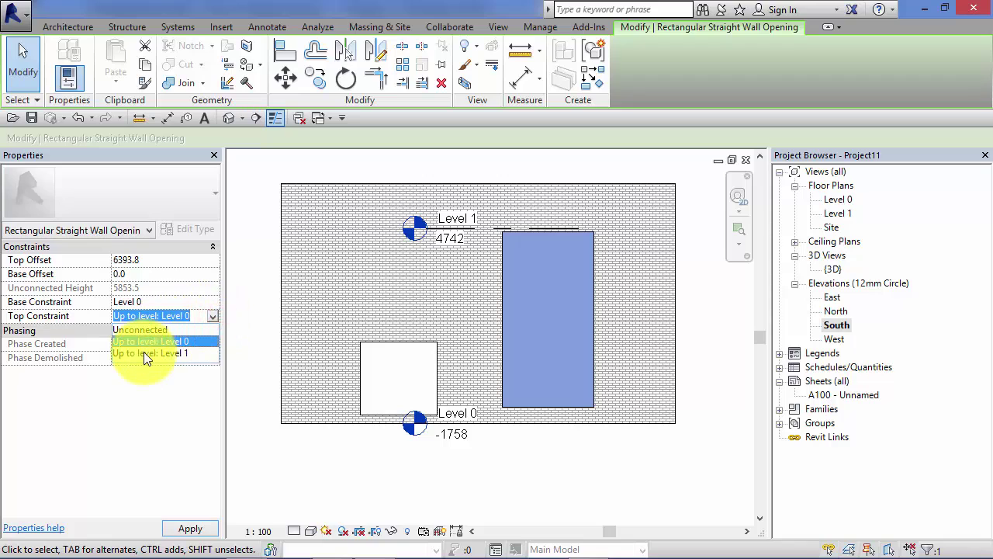
pyautogui.click(144, 352)
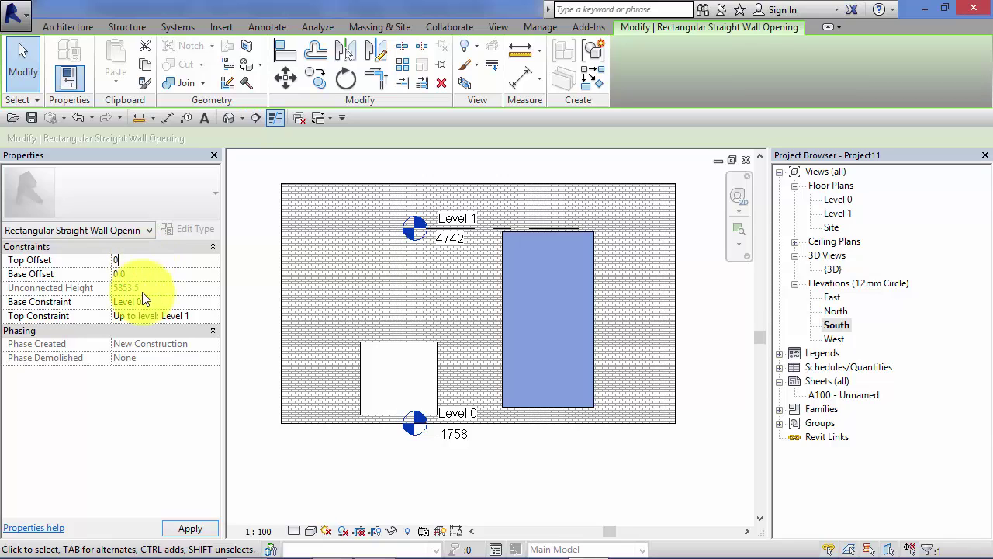
pyautogui.click(207, 530)
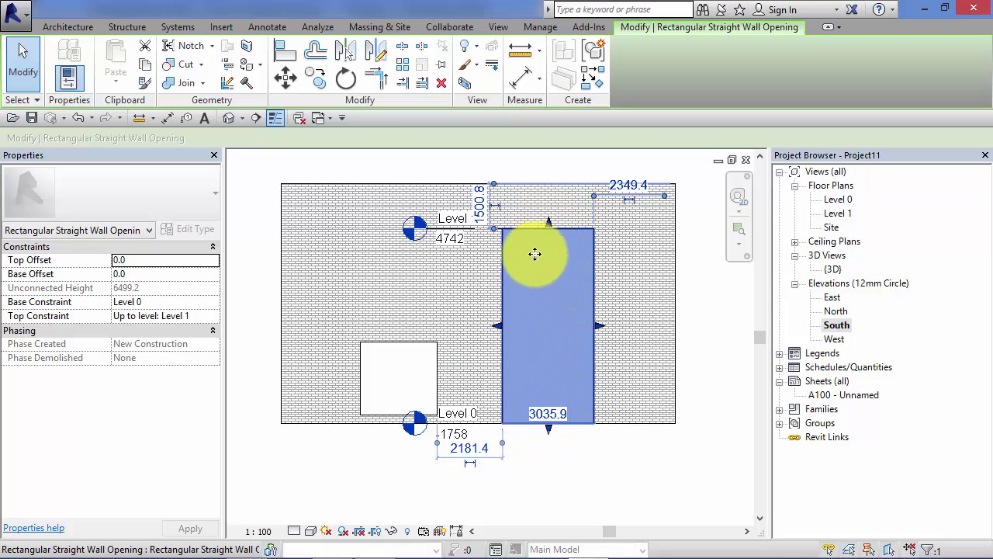
# Drag the opening's grips to make it 5401.9 wide, top offset 777.1, base offset 1305.8.
pyautogui.click(578, 452)
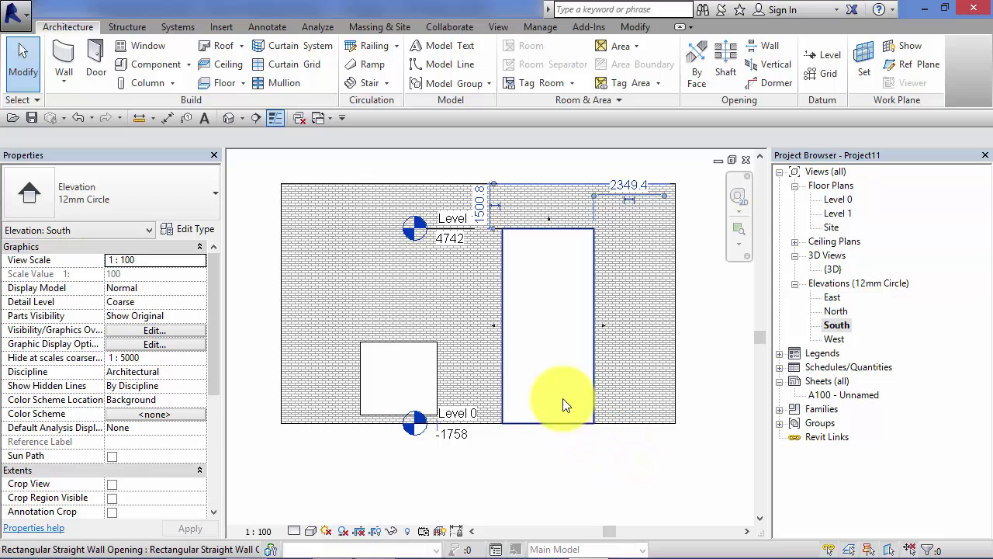
pyautogui.click(541, 370)
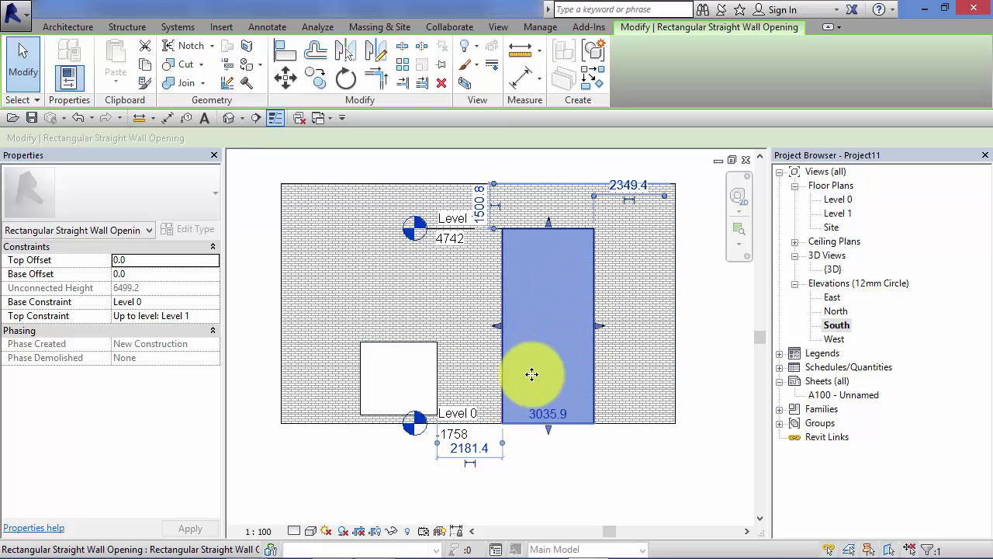
pyautogui.moveTo(549, 222); pyautogui.dragTo(555, 204)
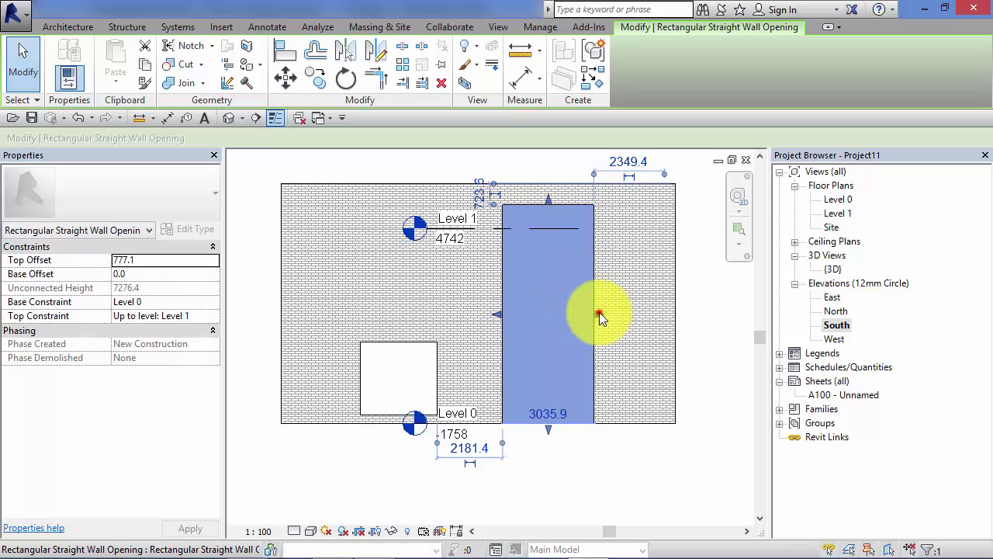
pyautogui.moveTo(598, 317); pyautogui.dragTo(614, 317)
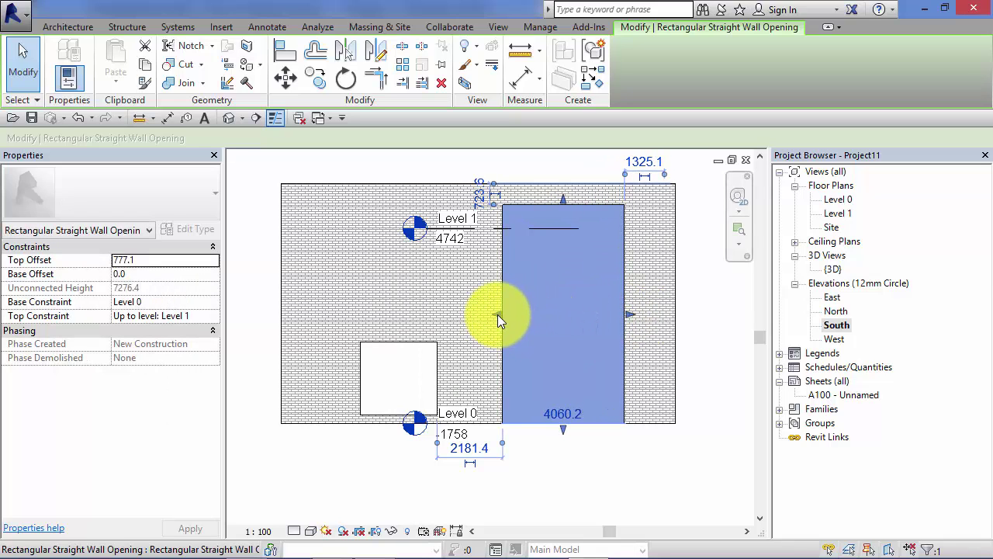
pyautogui.moveTo(497, 315); pyautogui.dragTo(462, 314)
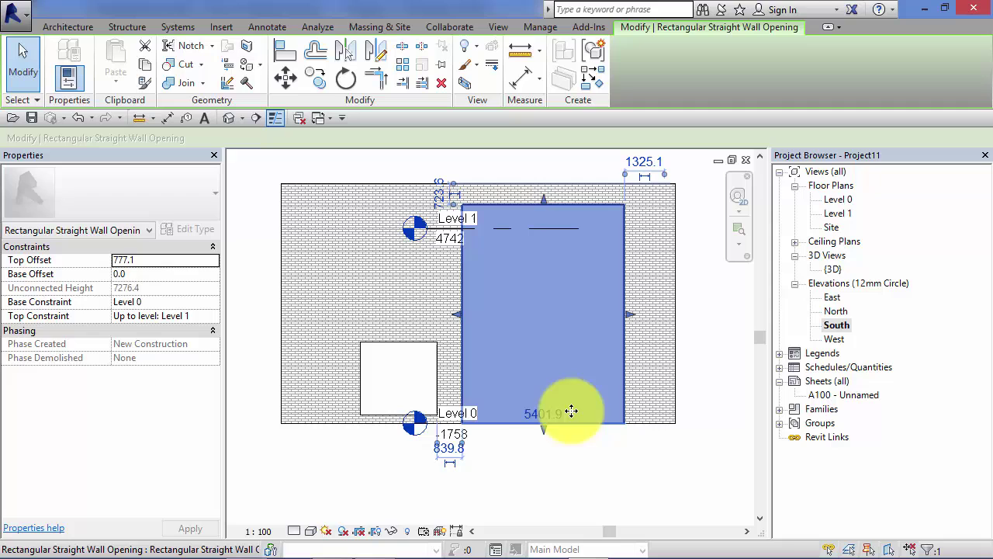
pyautogui.moveTo(544, 427); pyautogui.dragTo(548, 394)
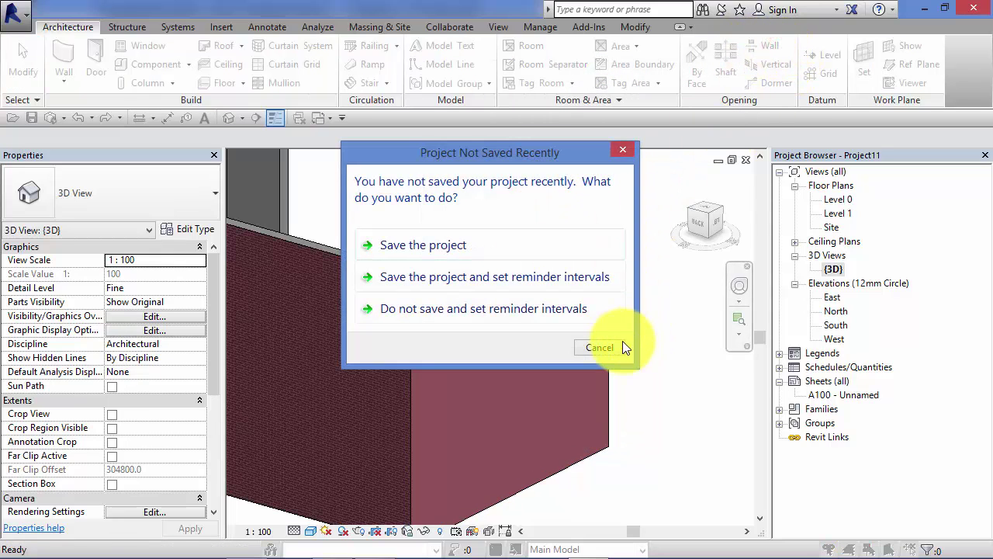
# Cancel the save reminder and cut a small rectangular opening into the brick back wall in {3D}.
pyautogui.click(615, 347)
pyautogui.scroll(3, 476, 362)
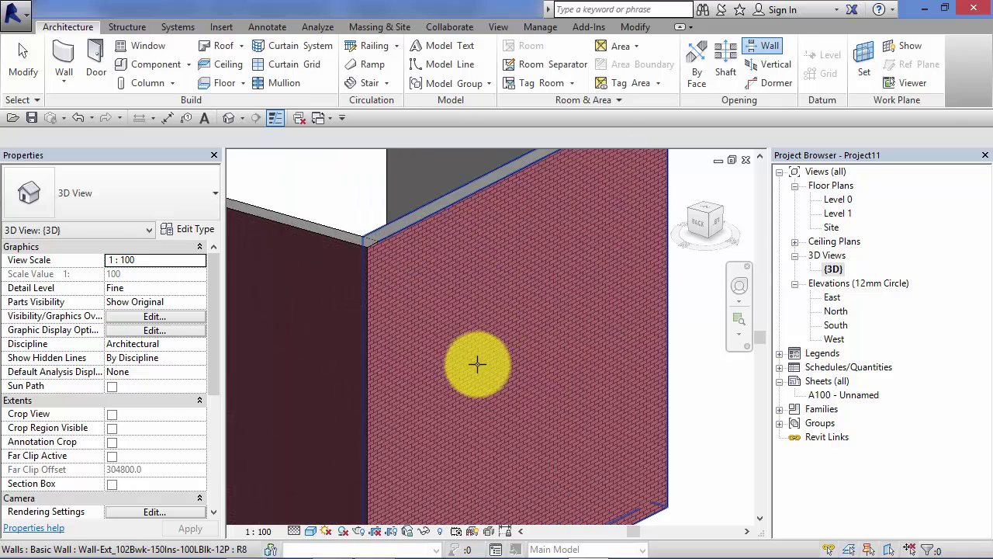
pyautogui.click(436, 410)
pyautogui.click(454, 398)
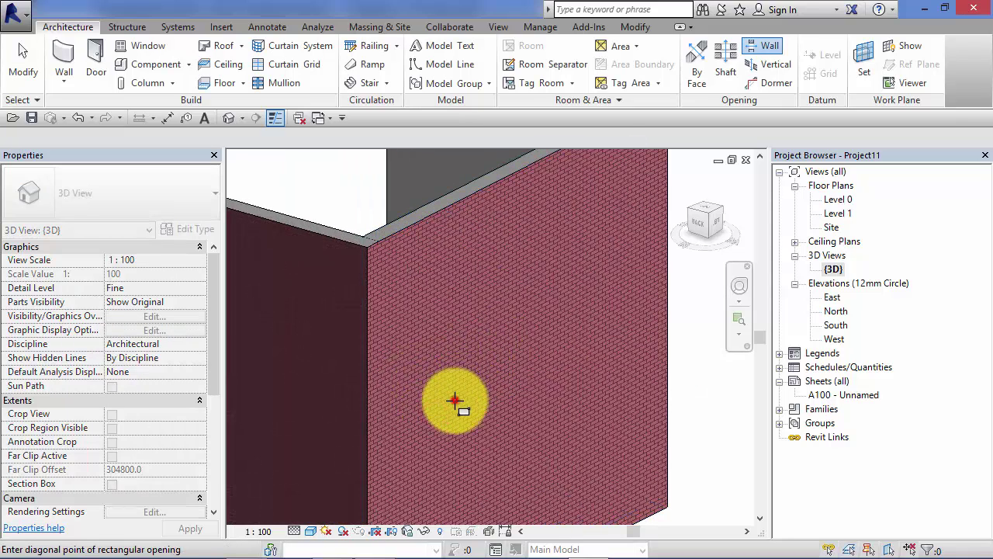
pyautogui.click(485, 350)
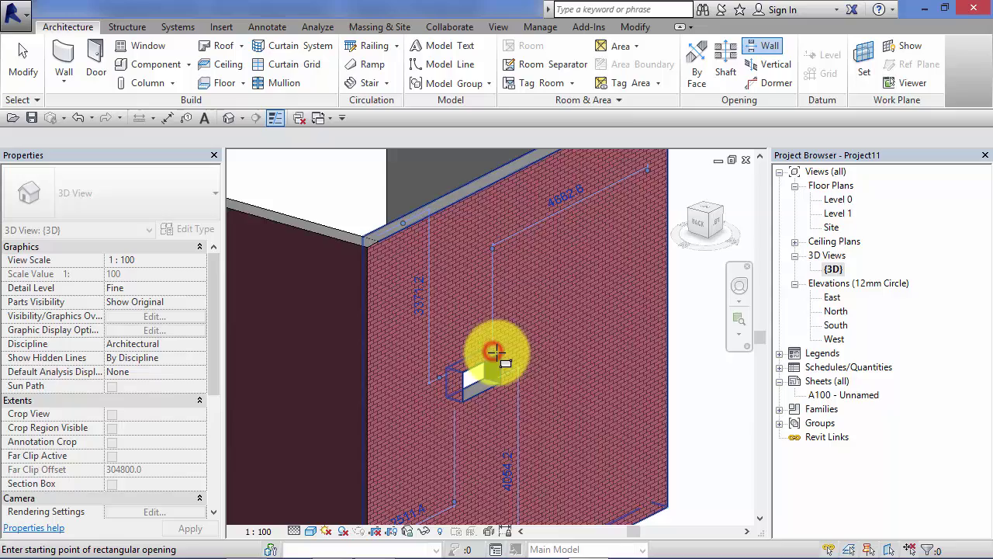
pyautogui.scroll(2, 517, 357)
pyautogui.scroll(1, 516, 357)
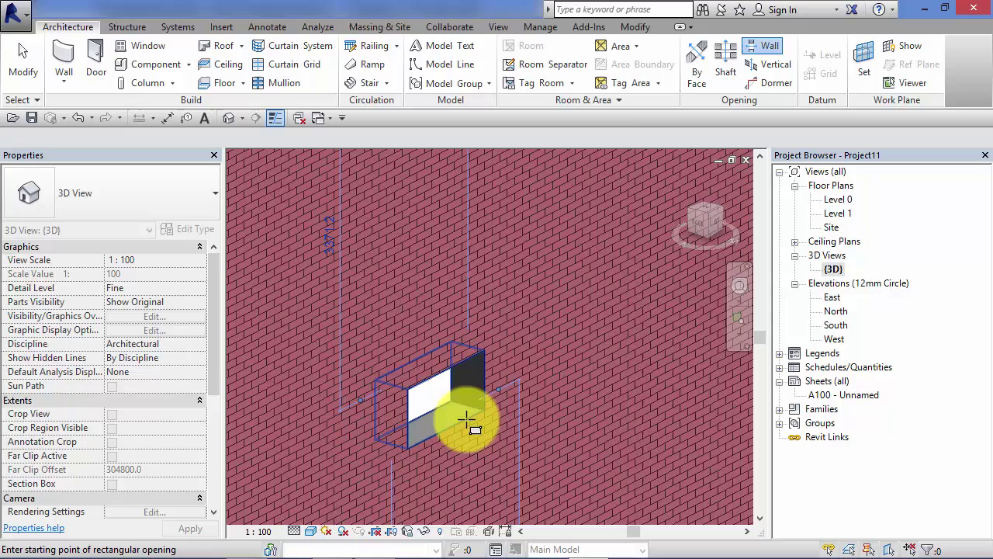
pyautogui.scroll(-5, 497, 429)
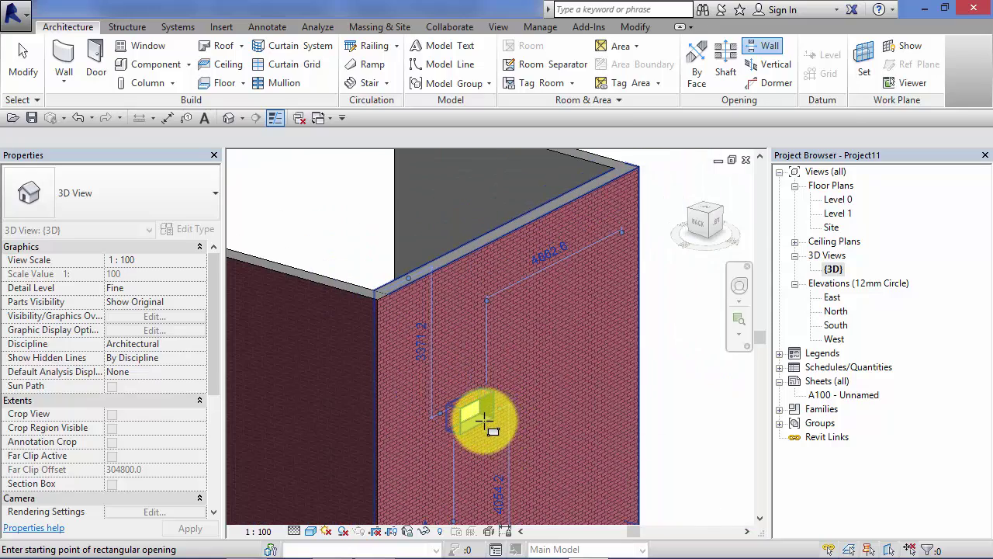